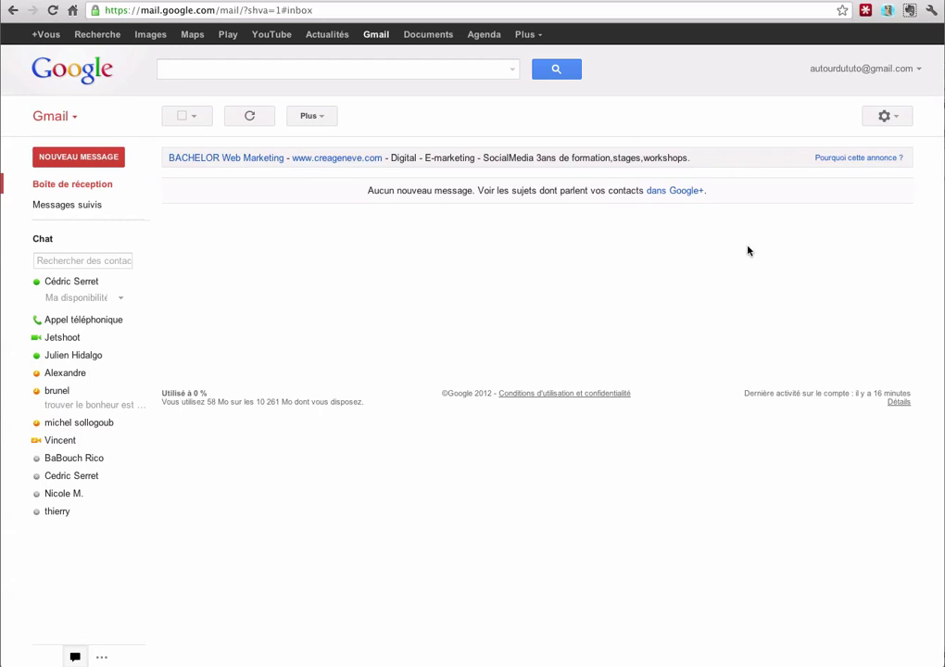
- Open the Thèmes settings and choose the Clair custom theme to bring up the background image picker
click(893, 116)
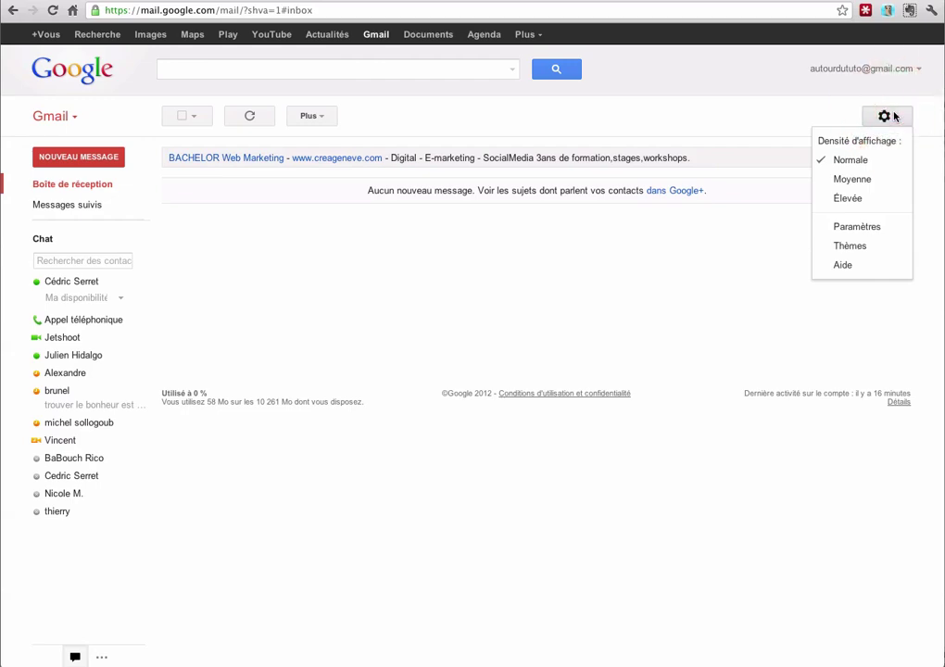
click(859, 247)
scroll(468, 360, down, 3)
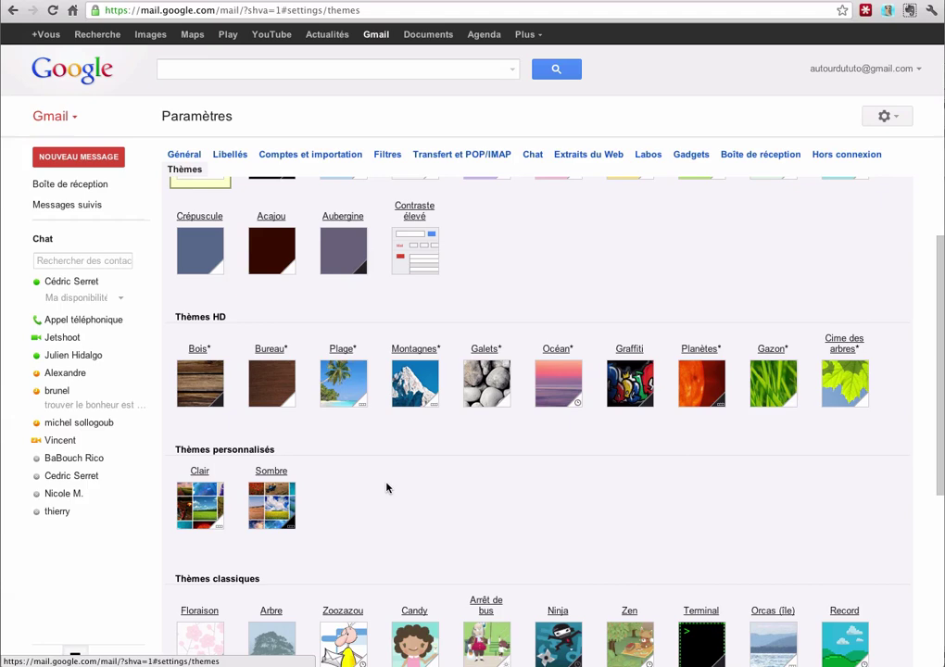
click(193, 494)
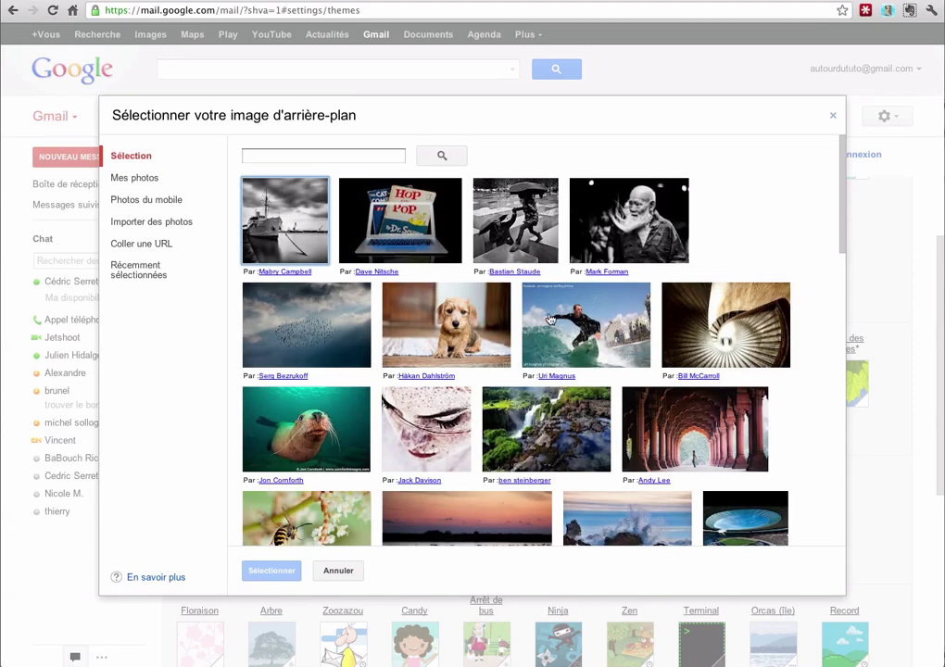
- Examine the background image sources: featured selection, own photos, mobile photos, photo import, URL pasting and recently selected images
scroll(580, 301, down, 3)
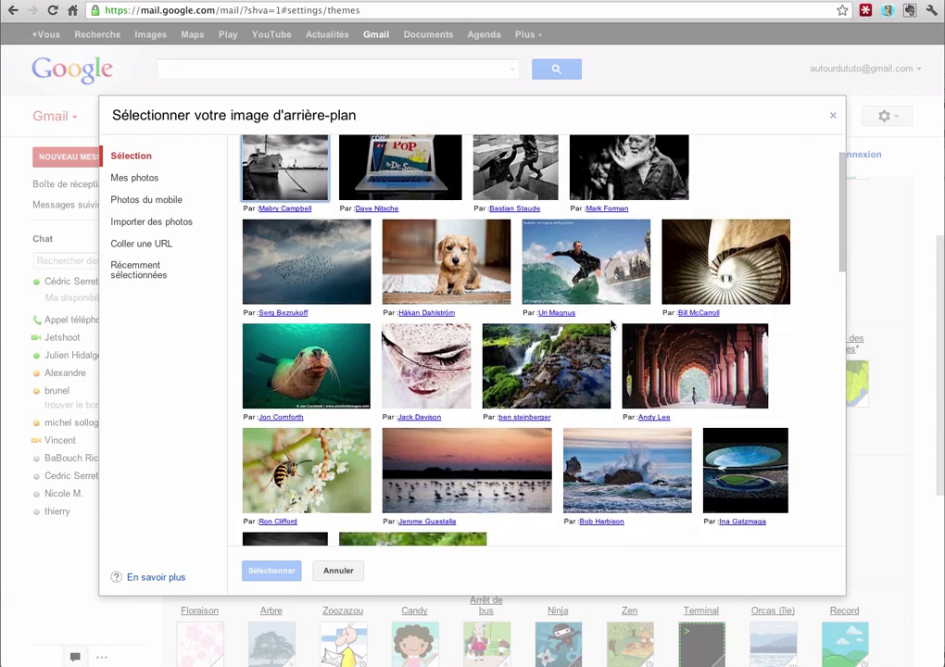
scroll(489, 260, up, 3)
click(144, 186)
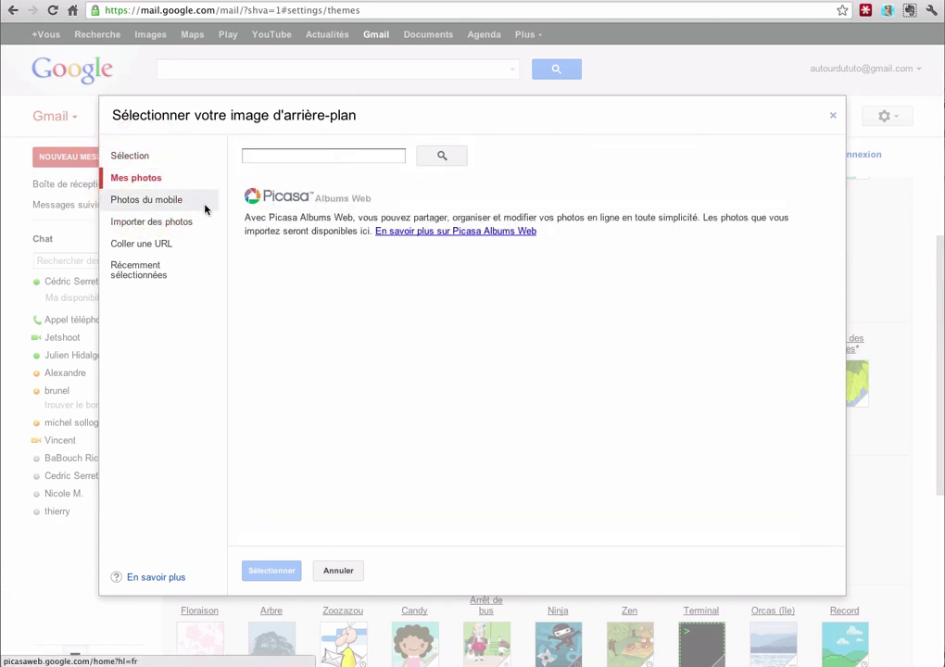
click(170, 203)
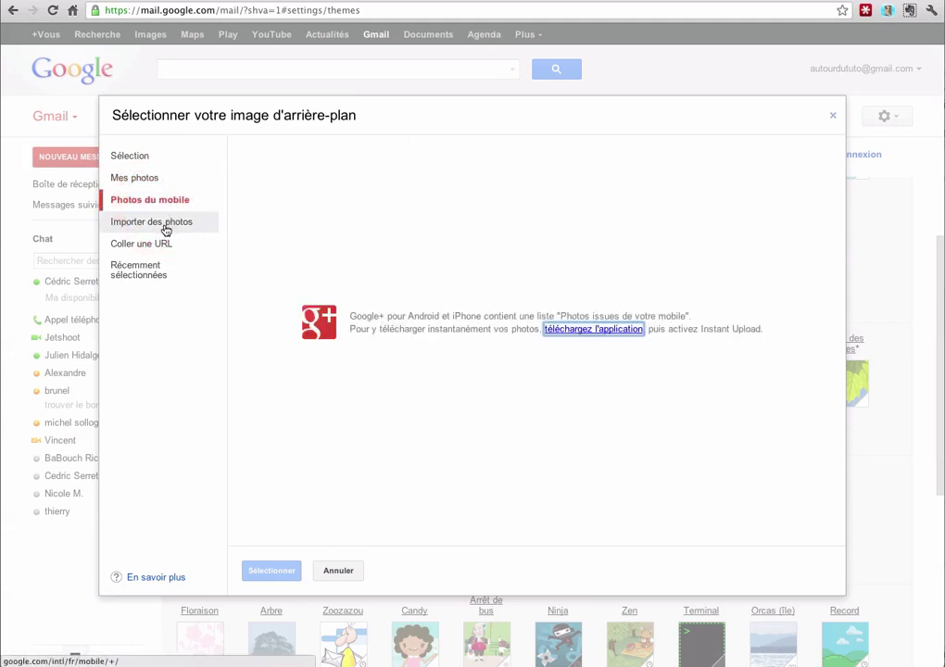
click(166, 227)
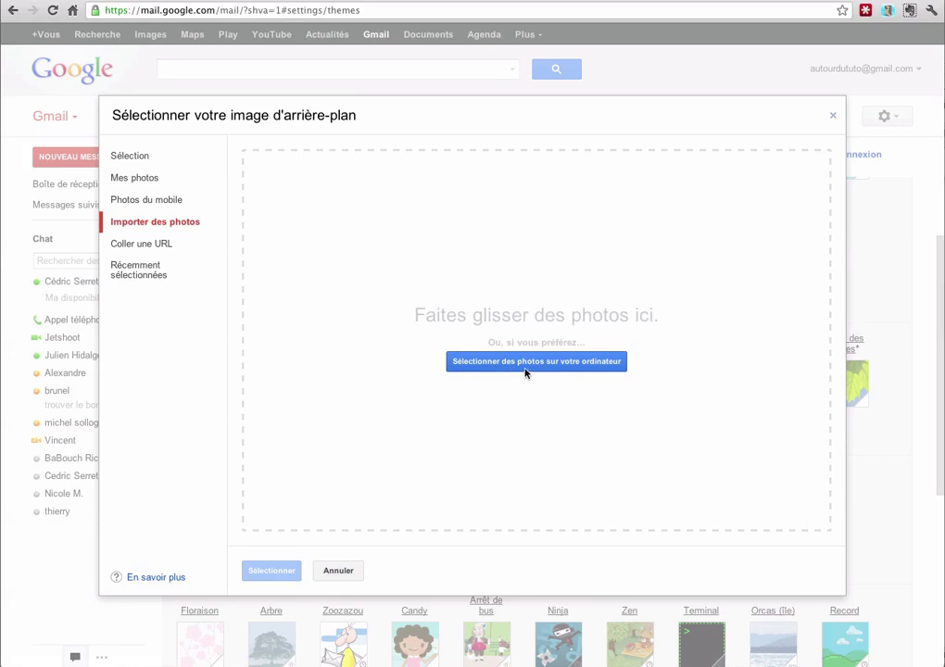
click(149, 243)
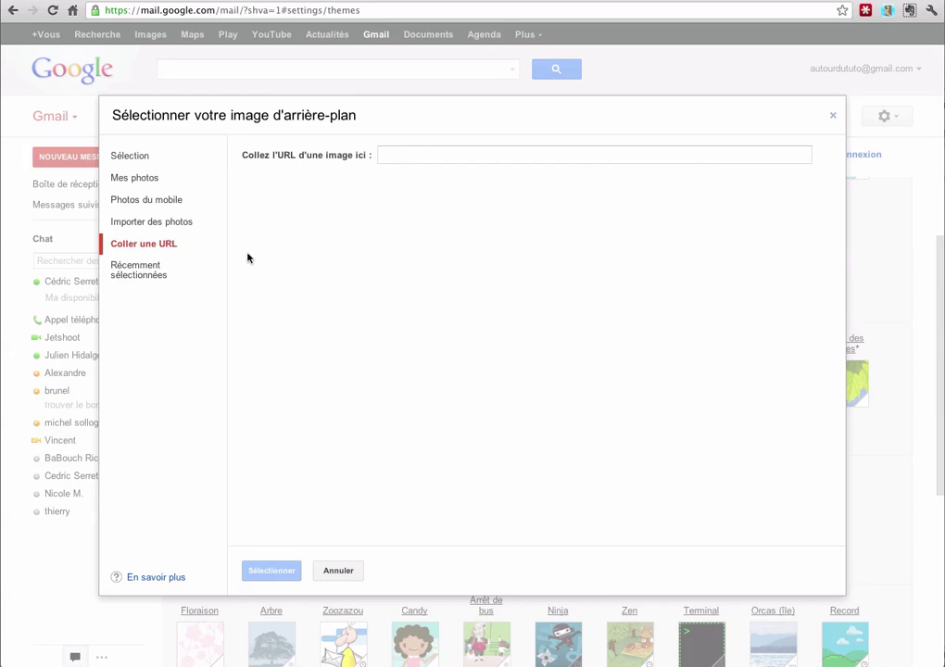
click(143, 279)
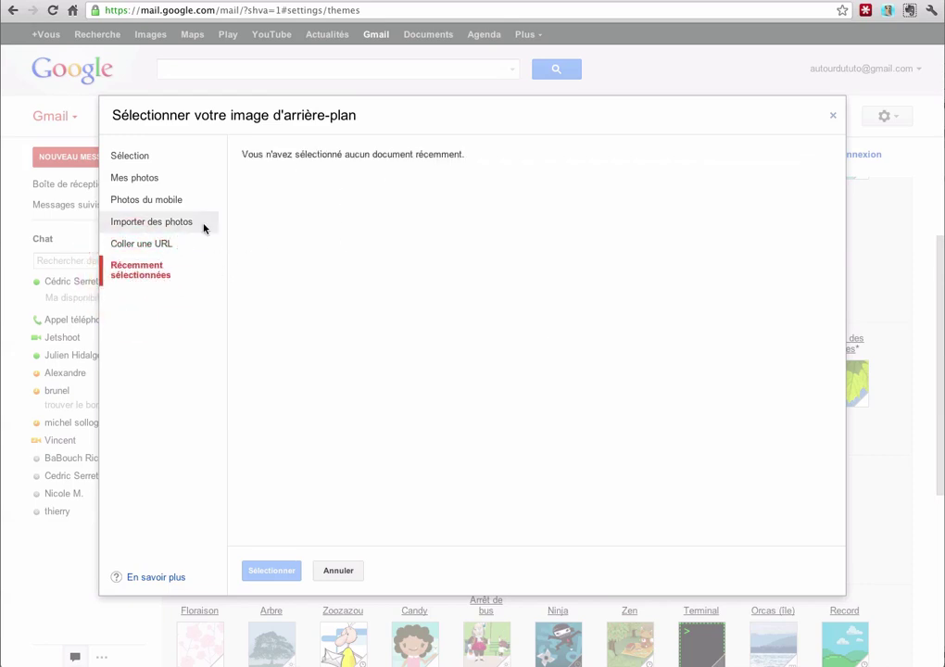
click(129, 158)
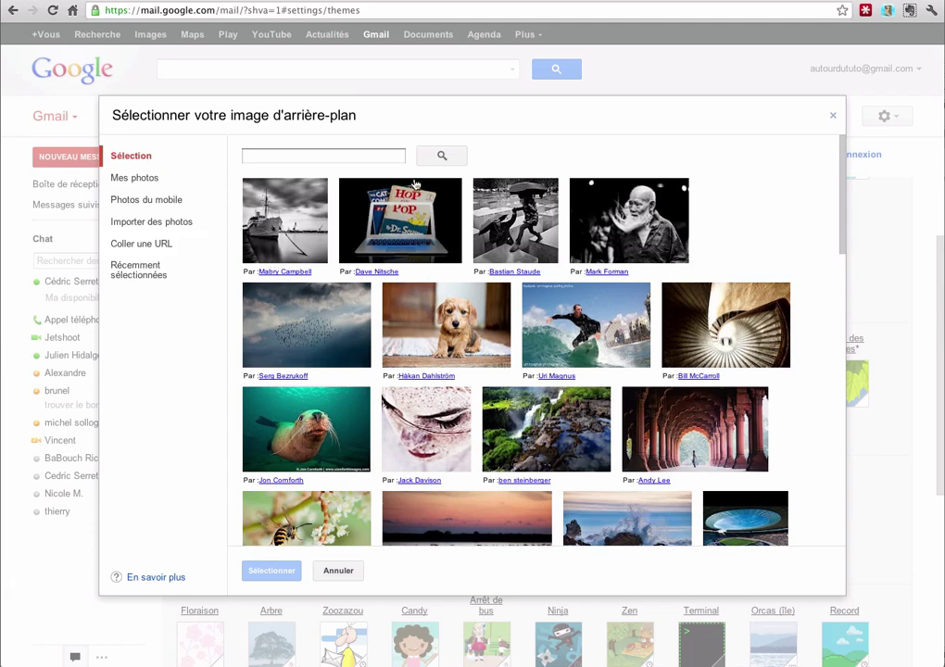
click(133, 182)
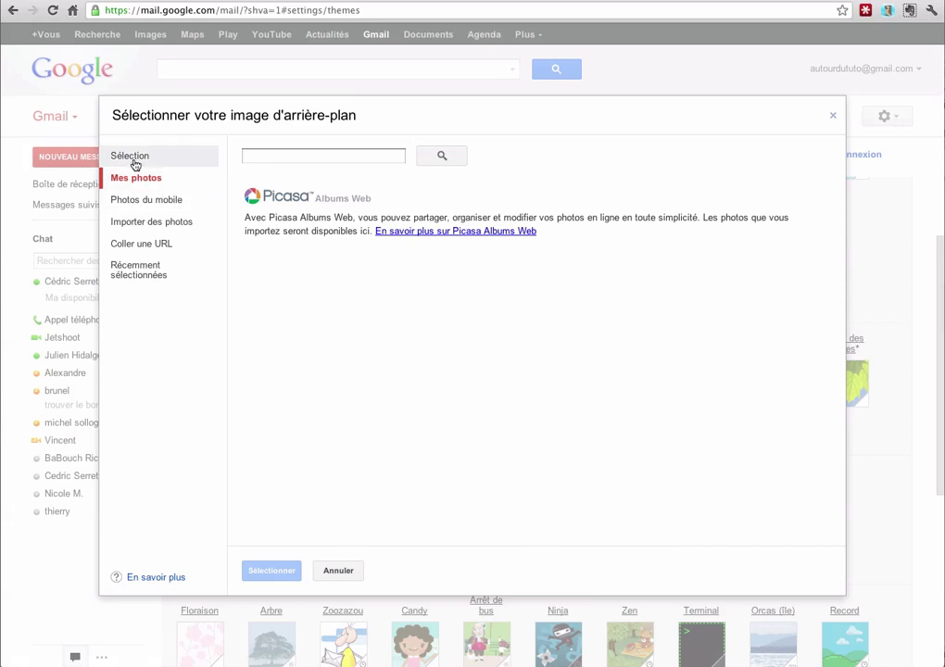
- Set the featured puppy photo as the background of the Clair custom theme and display the inbox
click(134, 163)
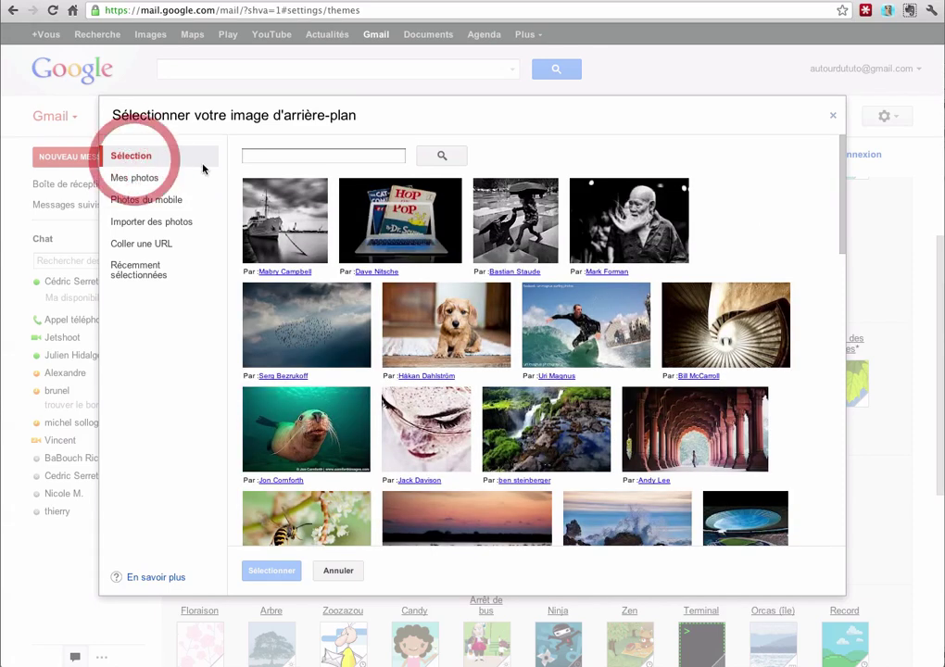
click(445, 310)
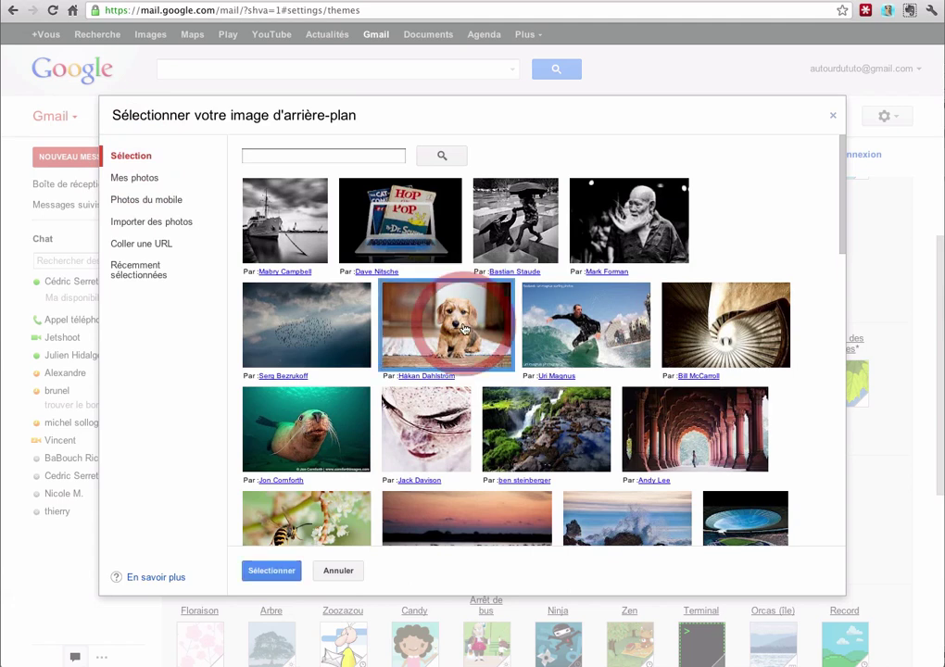
click(268, 570)
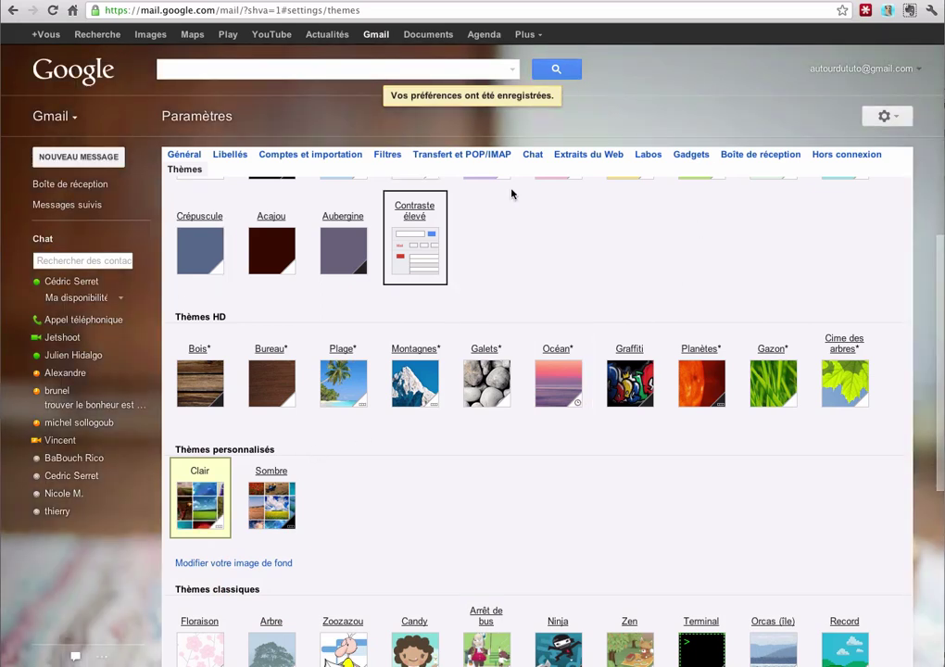
click(121, 184)
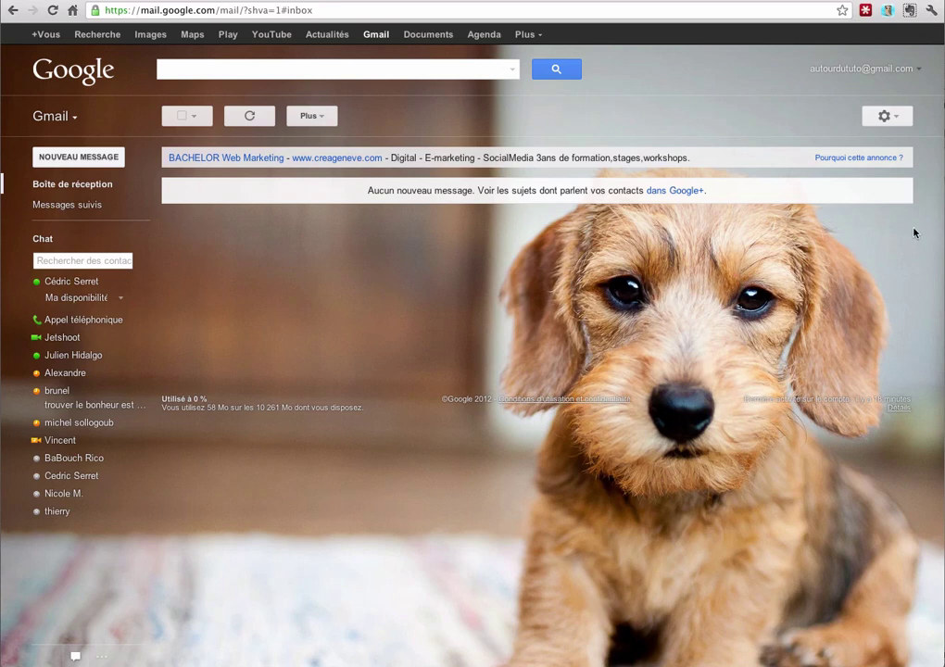
- Return to the Thèmes settings and apply the Sombre custom theme
click(892, 116)
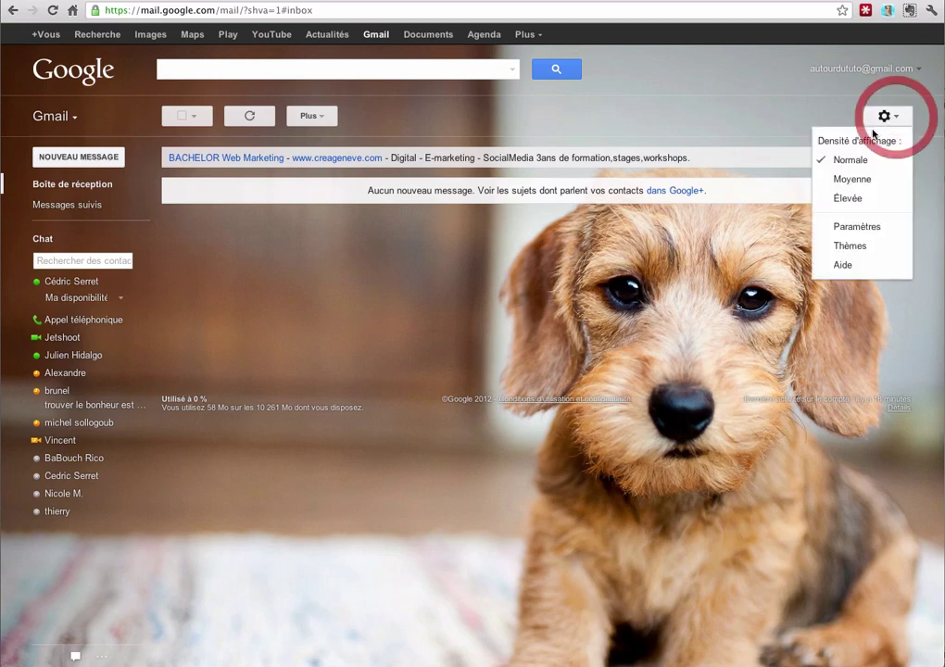
click(848, 248)
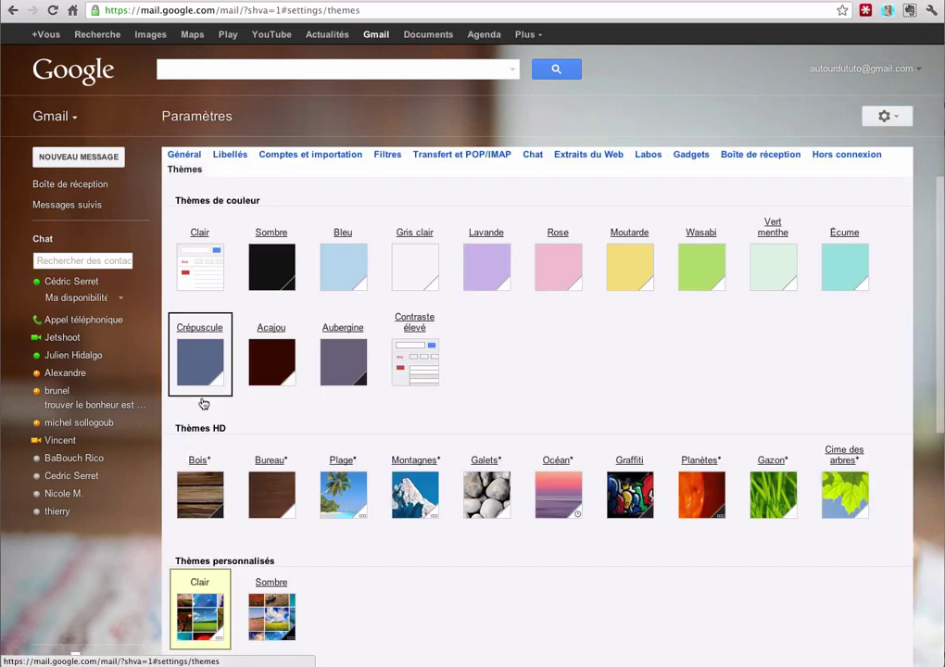
scroll(286, 561, down, 3)
click(273, 498)
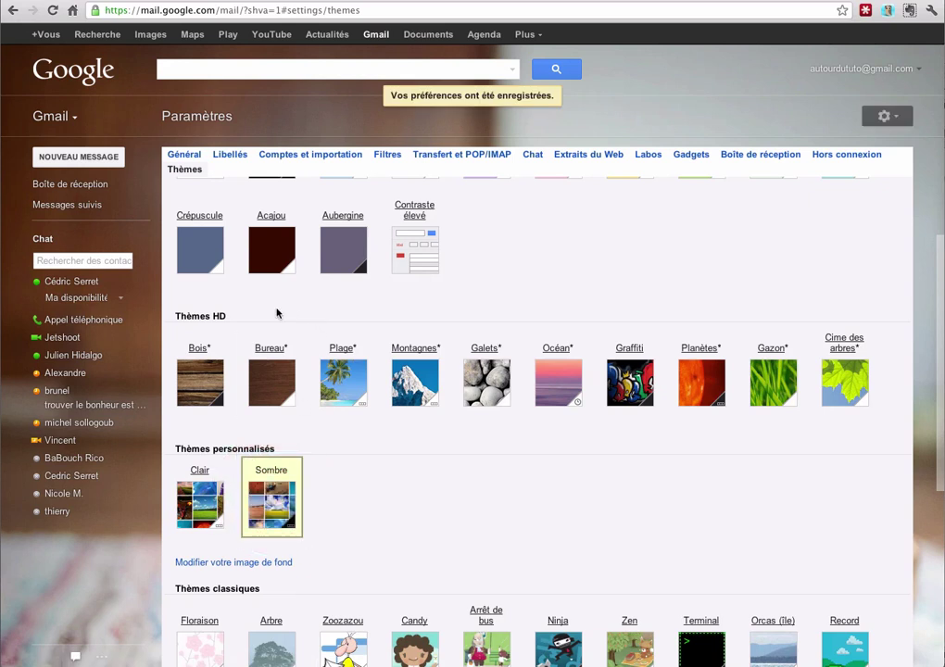
- Change the custom theme's background to the featured black-and-white ship photo and display the inbox
click(225, 566)
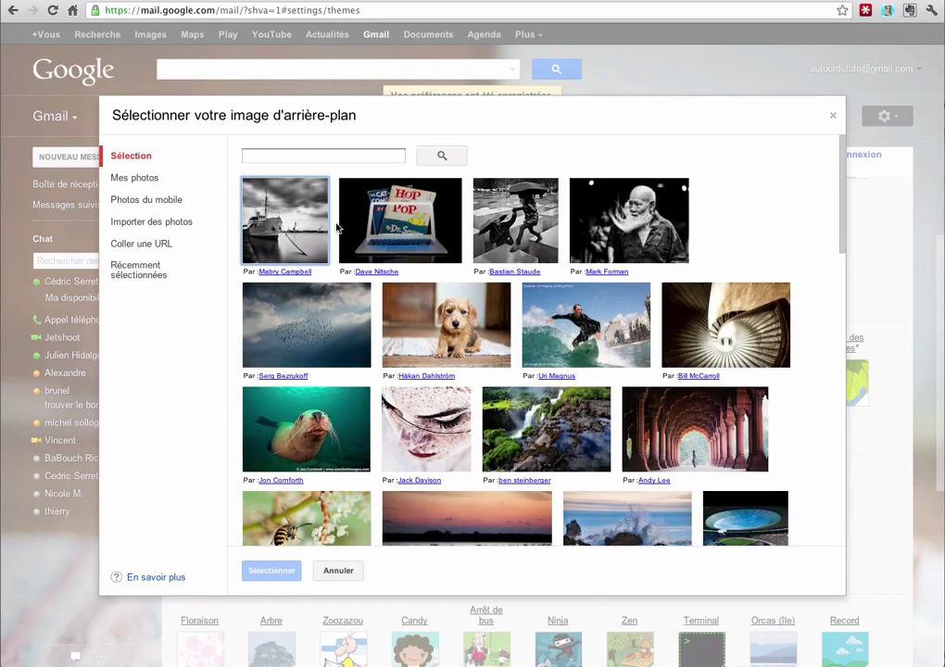
click(252, 183)
click(271, 570)
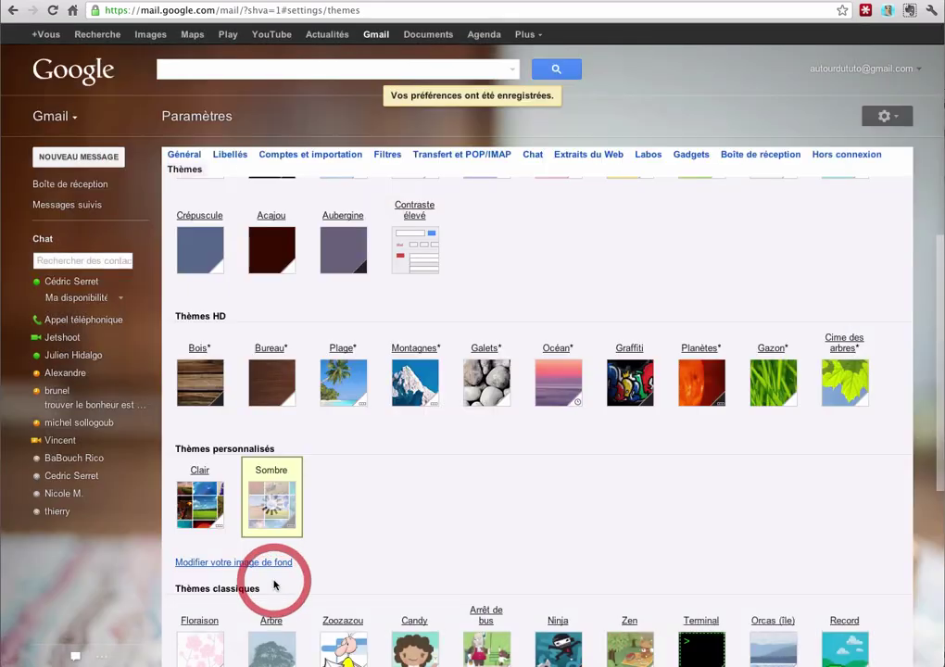
click(70, 184)
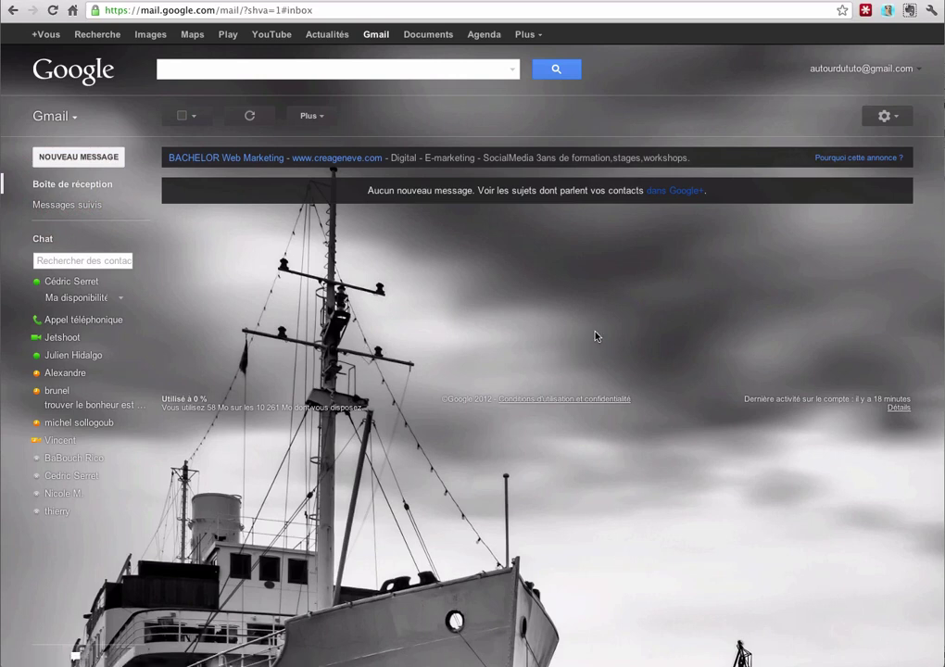
- Switch back to the Clair custom theme in the Thèmes settings and open its background image picker
click(887, 116)
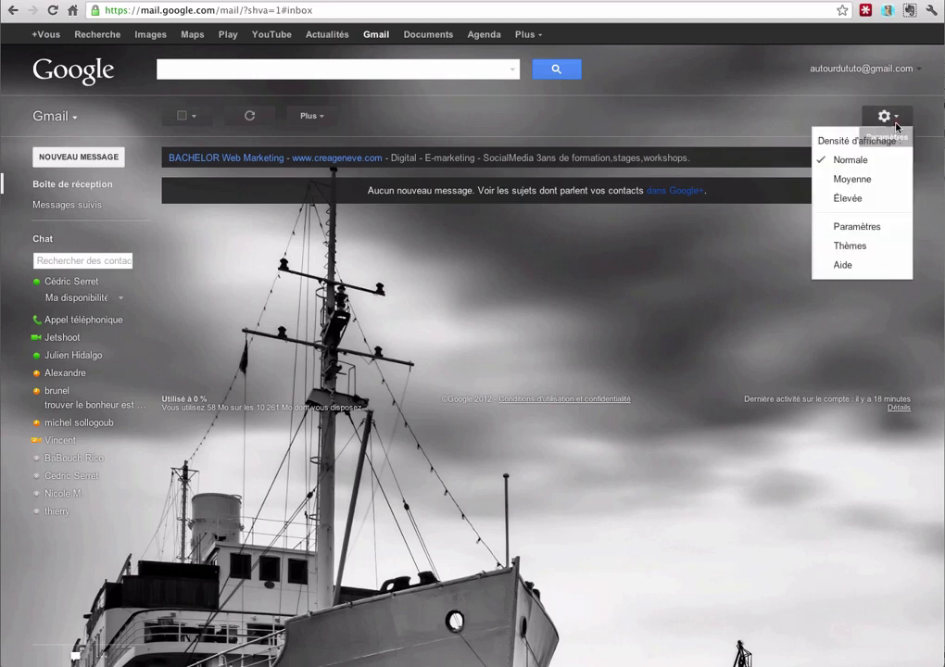
click(847, 245)
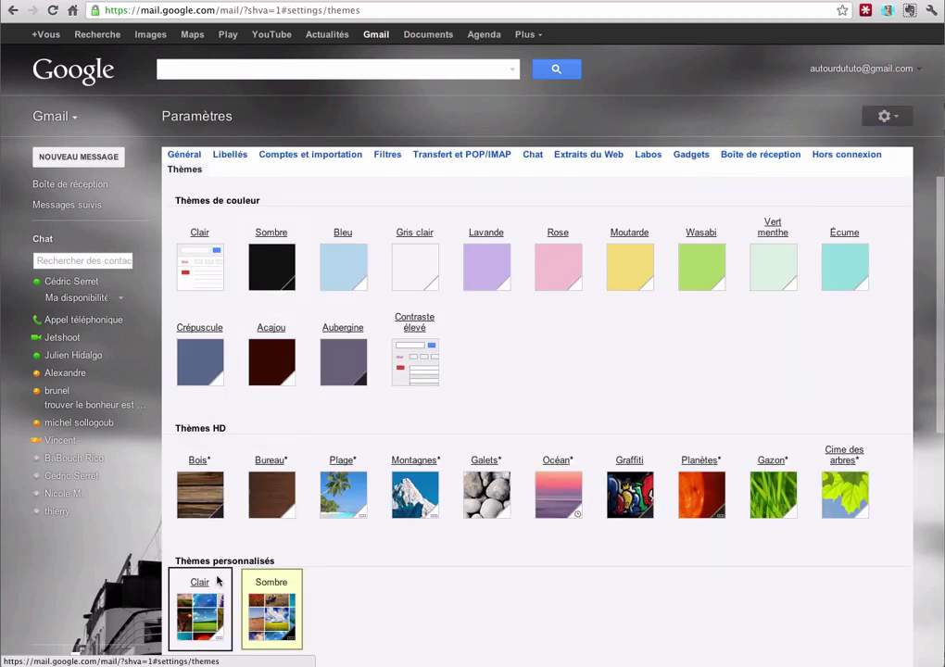
click(221, 607)
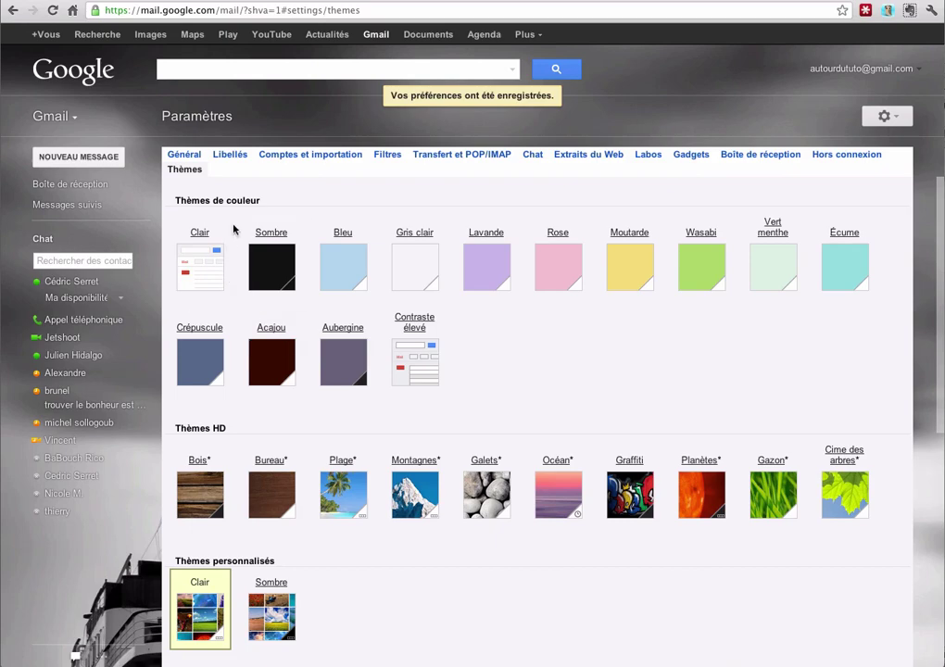
scroll(216, 637, down, 3)
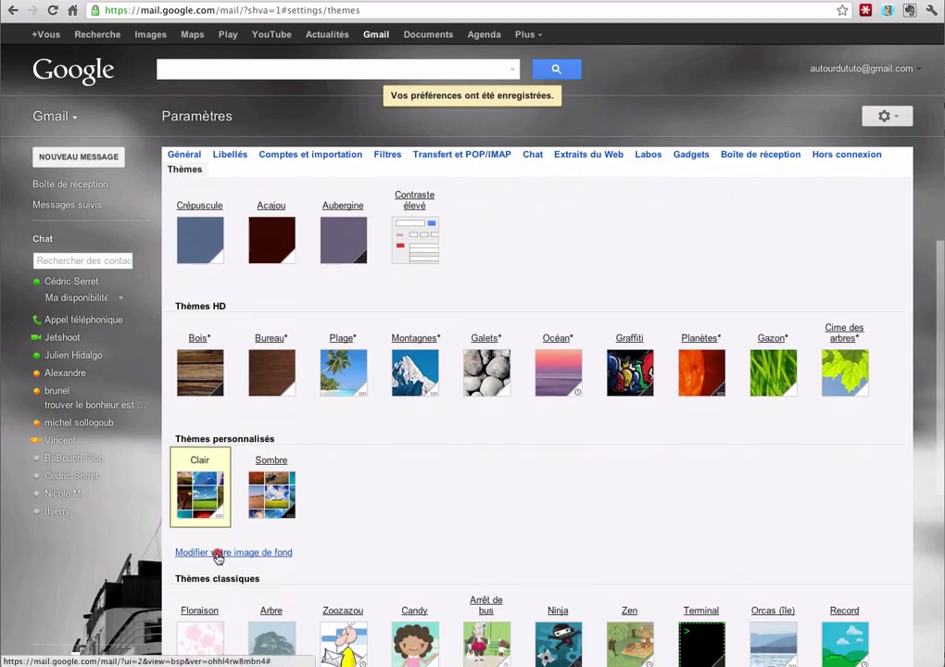
click(220, 553)
- Search the background photos for "euro 2012" and look through the results
click(299, 152)
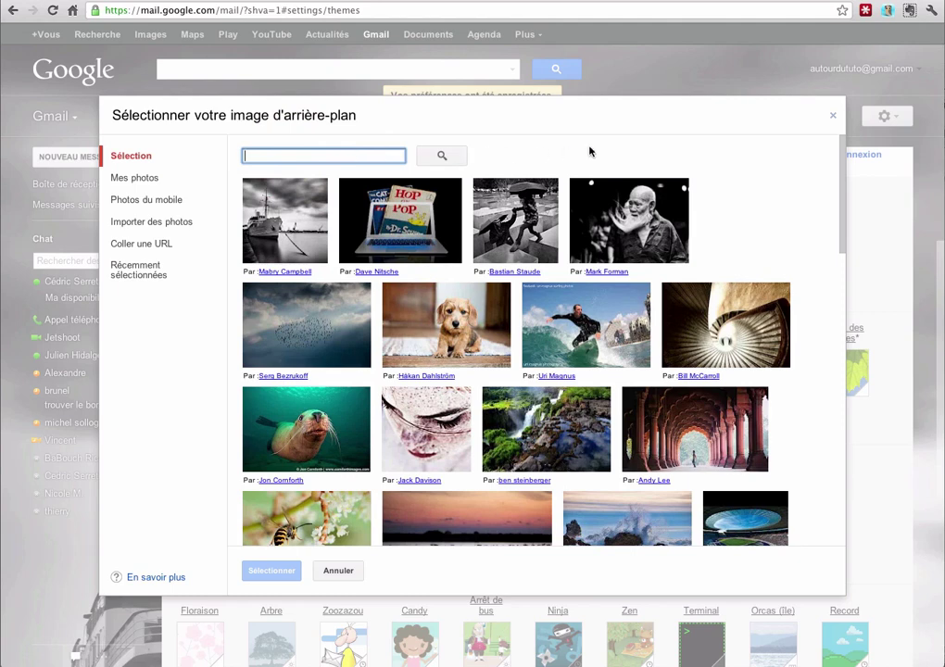
text(e)
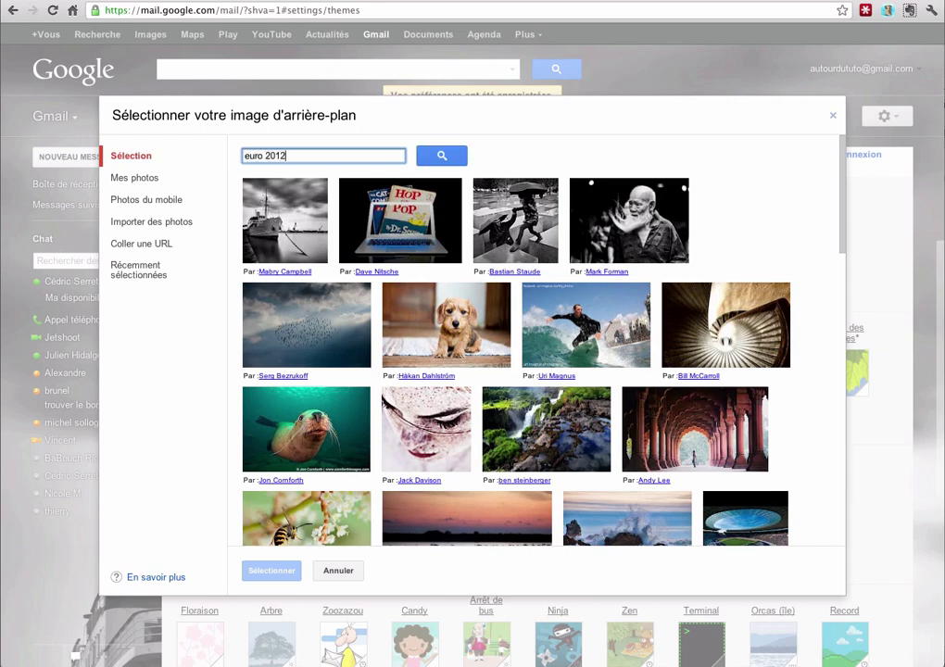
text(uro 2012)
key(Return)
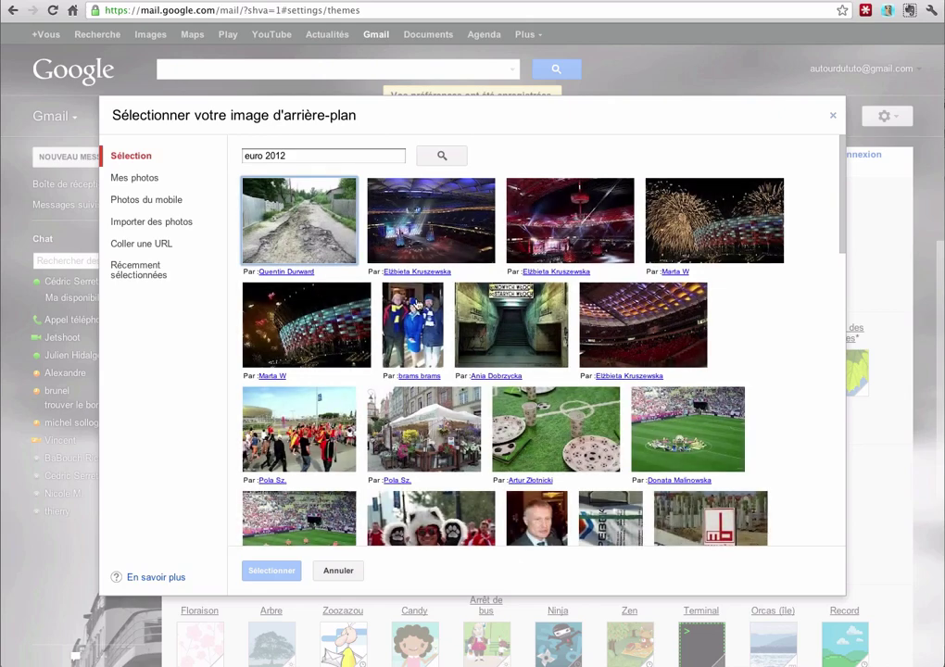
scroll(753, 343, down, 1)
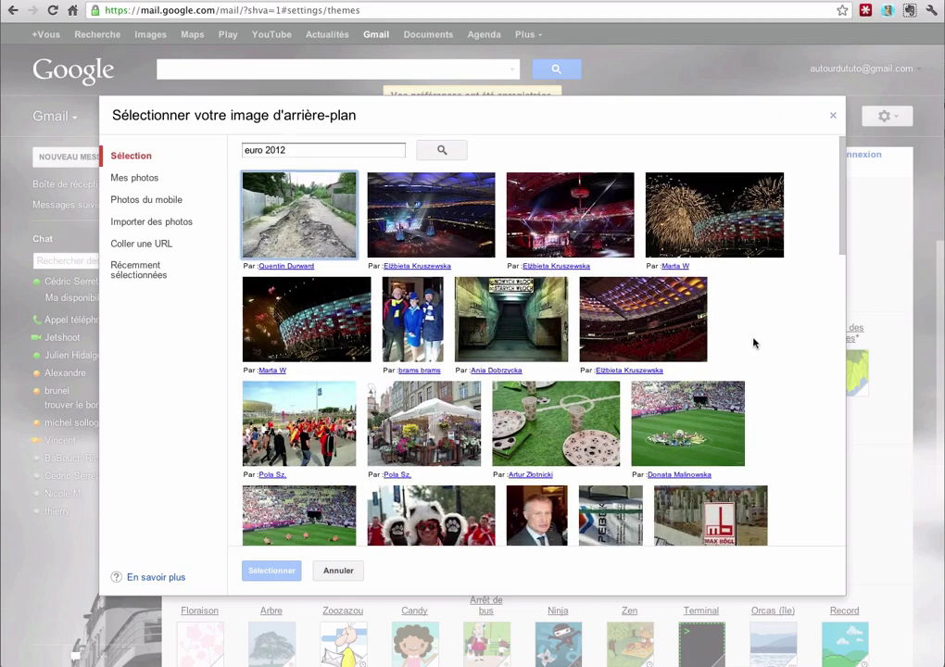
scroll(754, 343, down, 3)
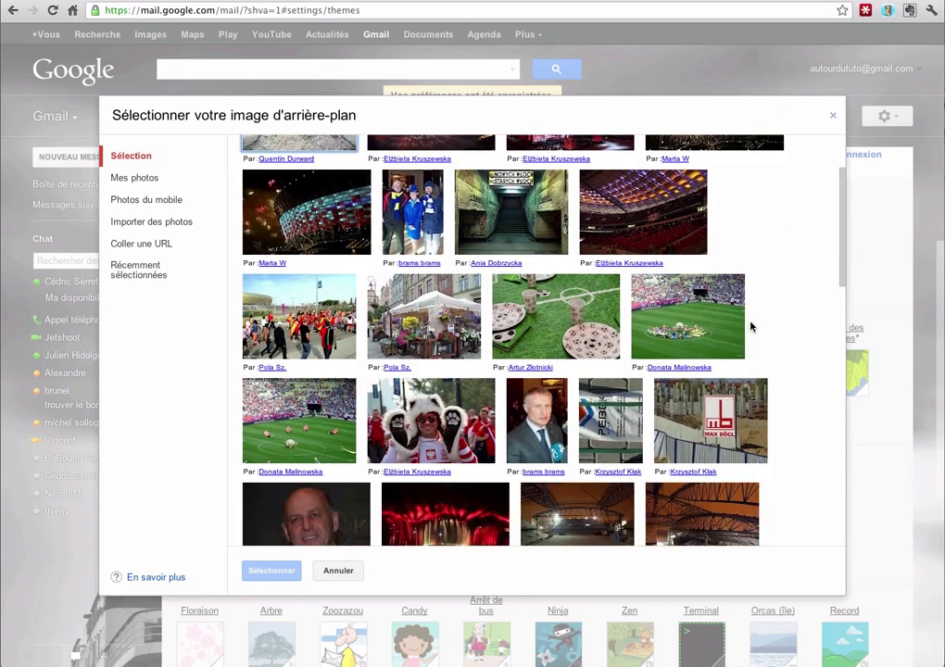
scroll(752, 327, up, 3)
- Search the background photos for "nasri" and look through the results for a suitable image
triple_click(294, 156)
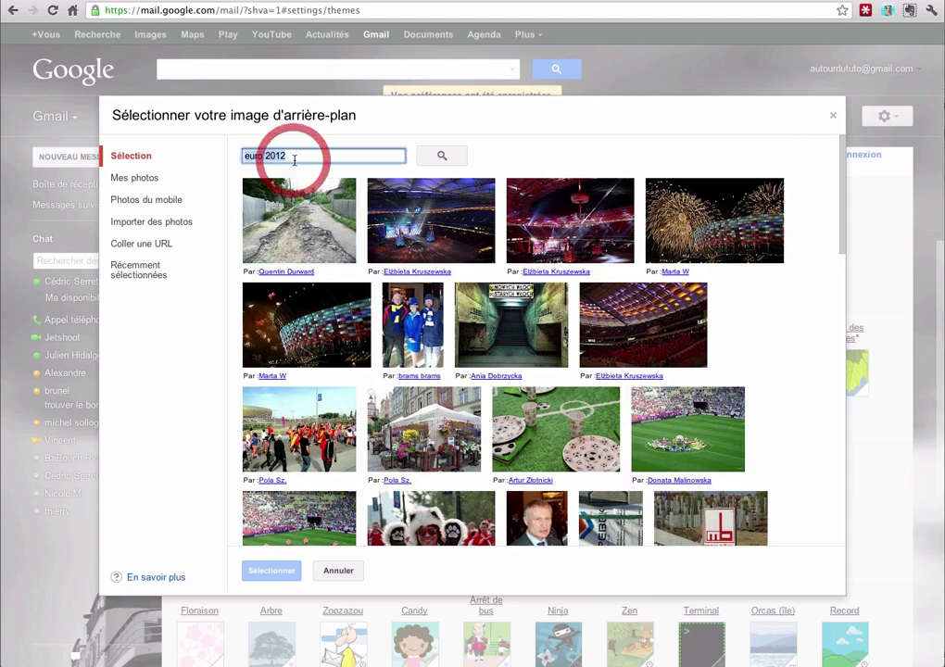
text(na)
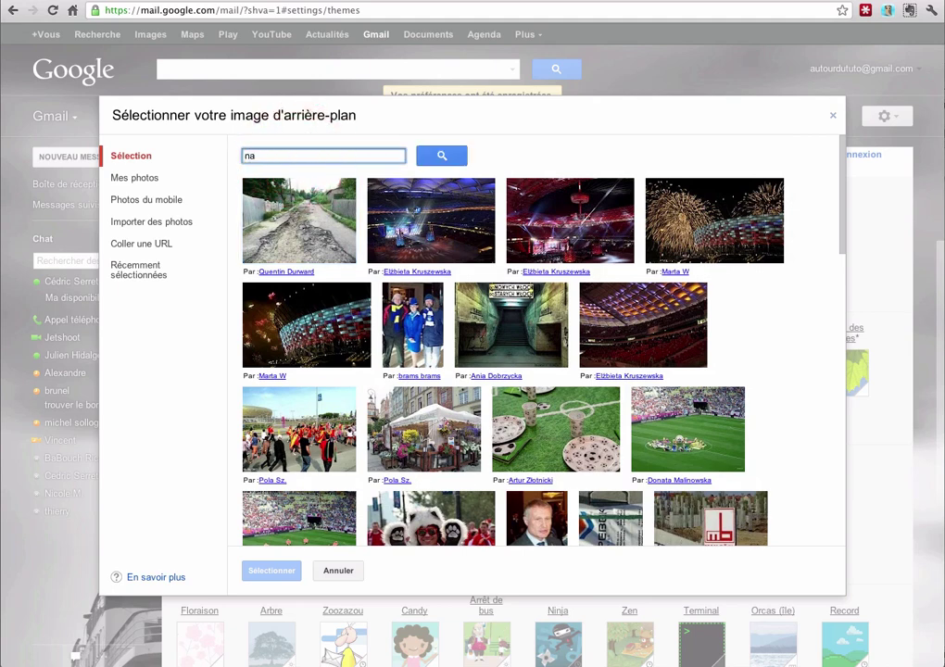
text(sri)
click(453, 156)
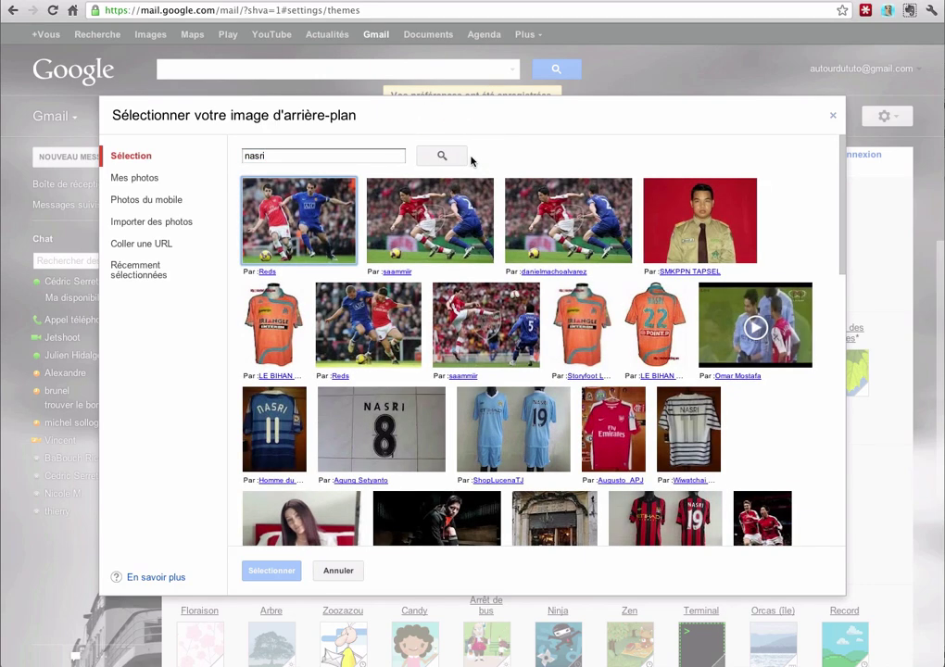
scroll(808, 243, down, 4)
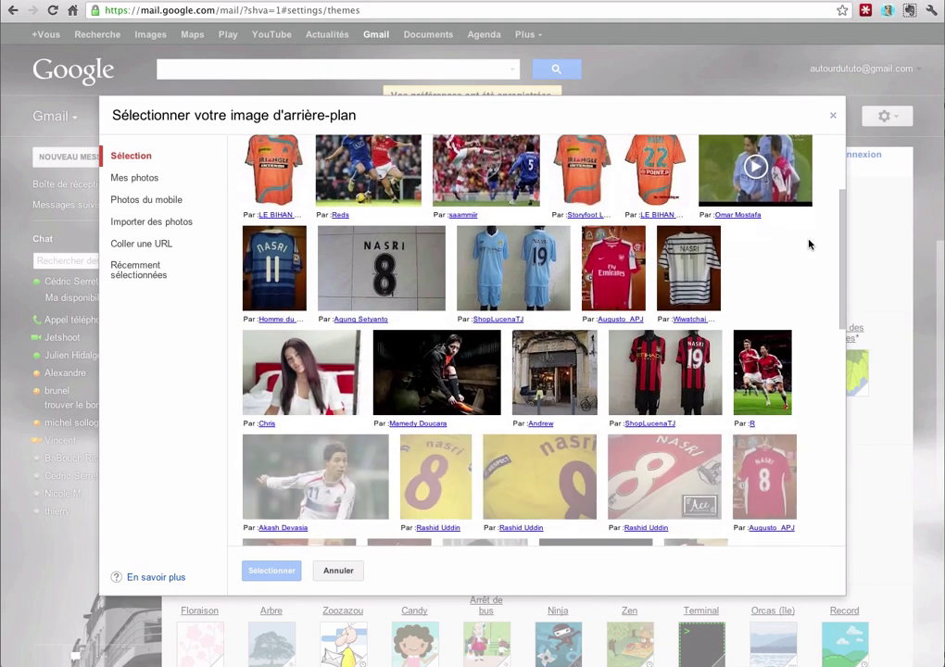
scroll(801, 284, down, 5)
scroll(556, 305, up, 4)
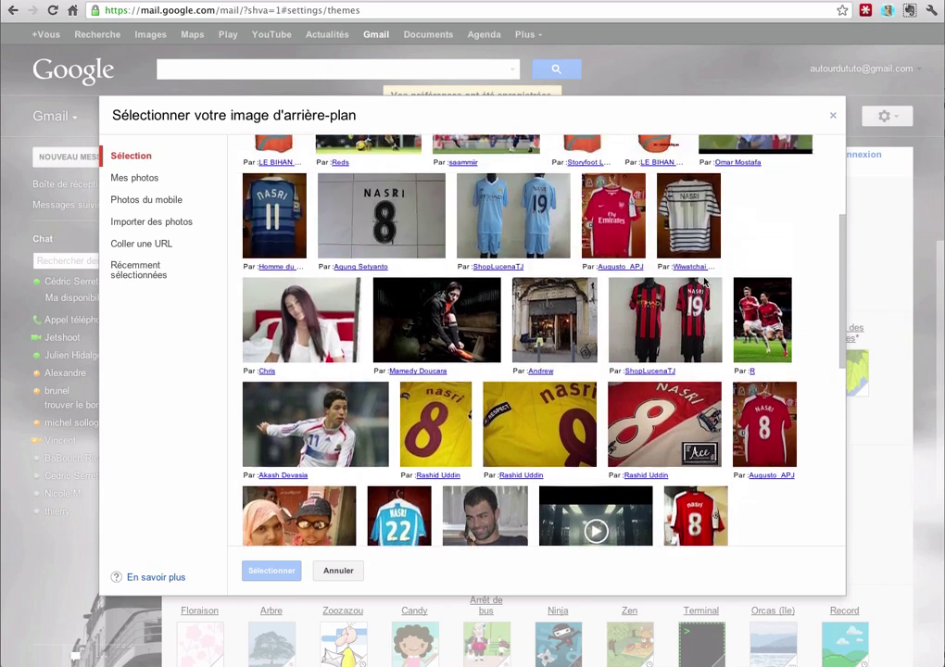
- Set the custom theme's background to the dark photo of a player in a black jacket bending forward, and display the inbox
click(389, 319)
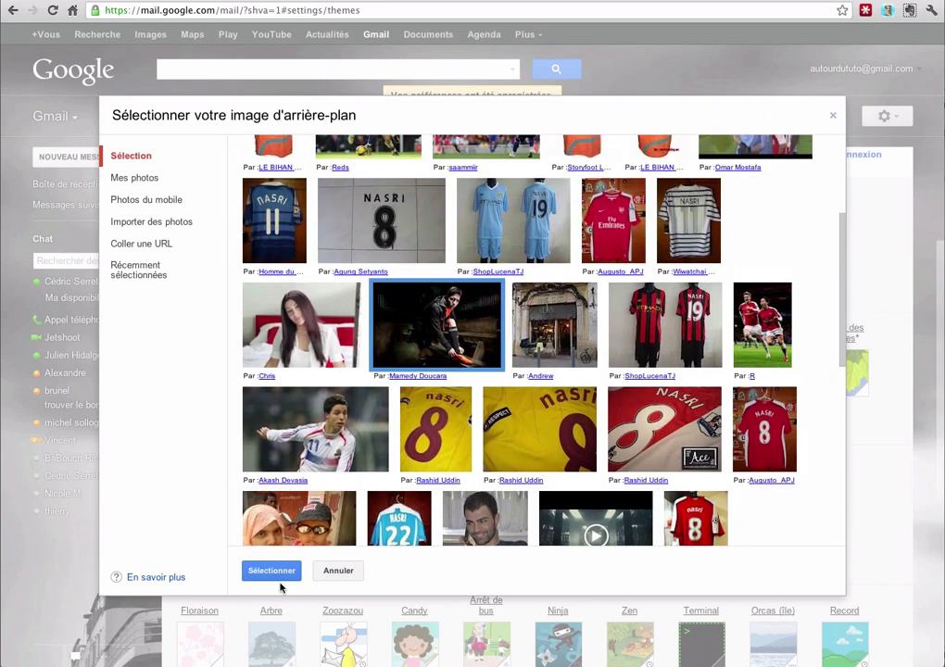
click(271, 571)
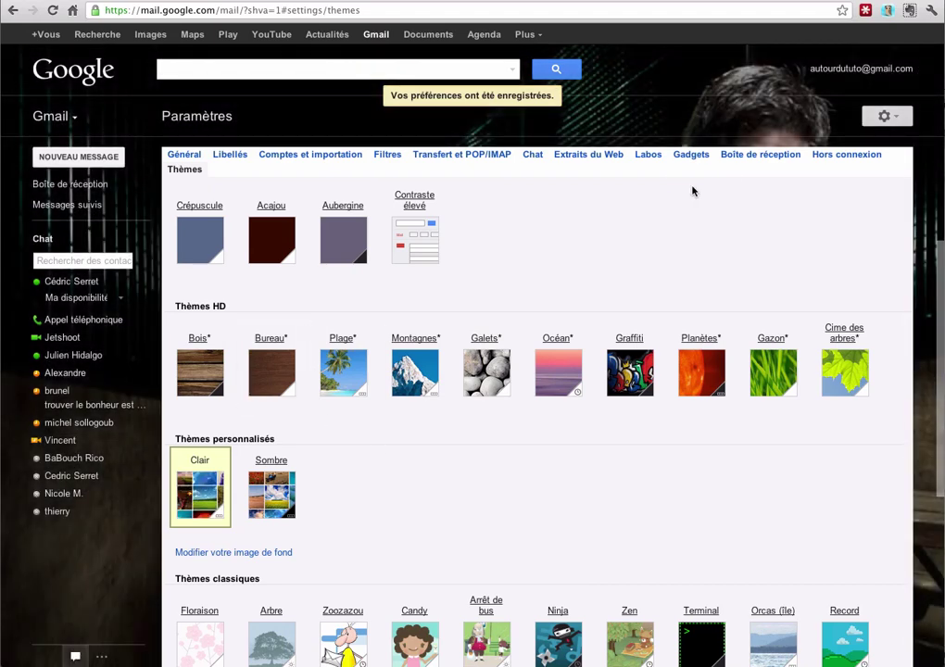
click(64, 183)
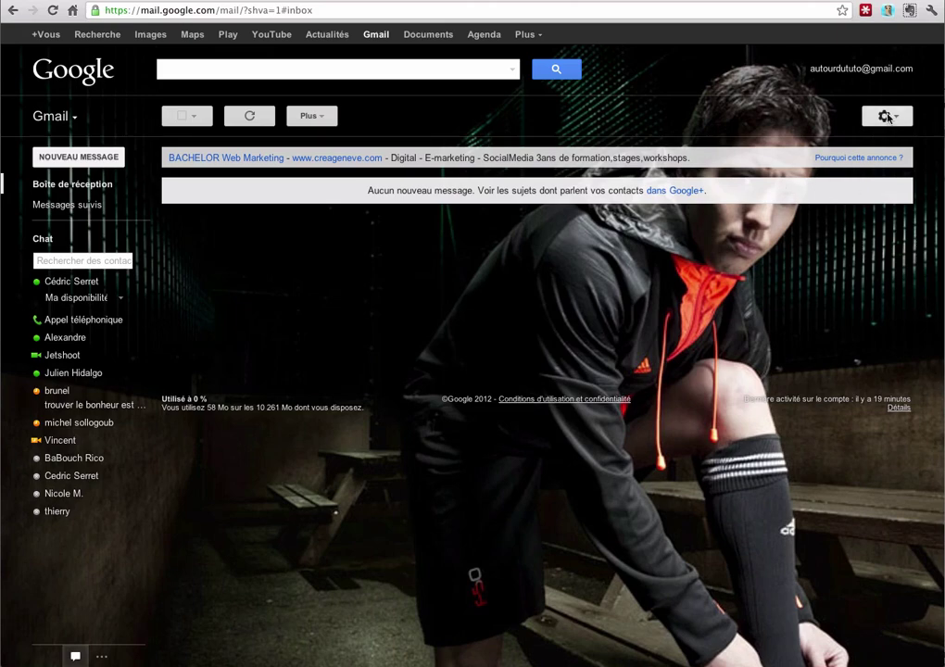
- Apply the plain Clair colour theme from the Thèmes settings and display the inbox
click(886, 118)
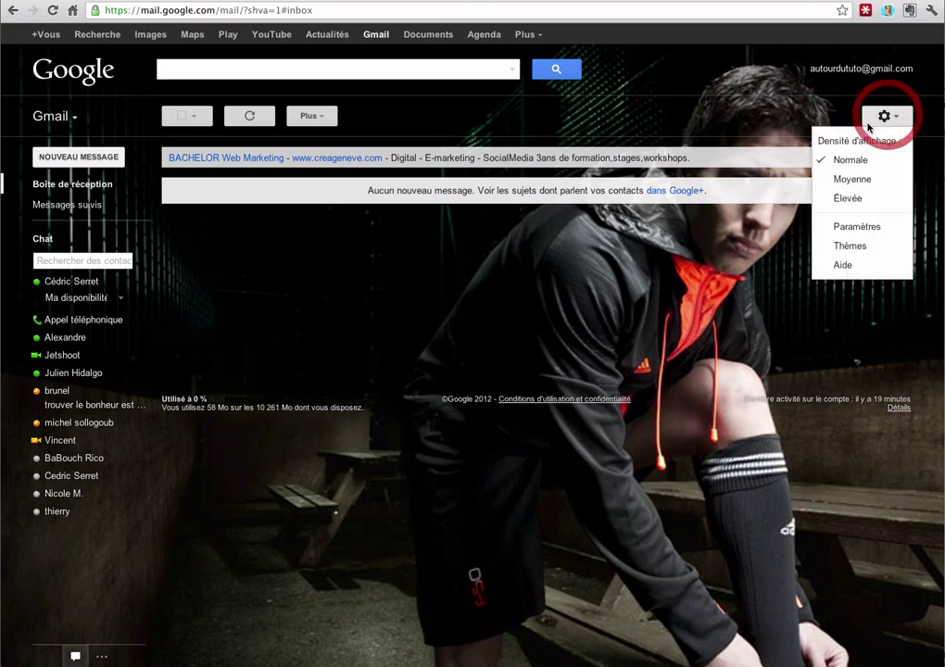
click(850, 246)
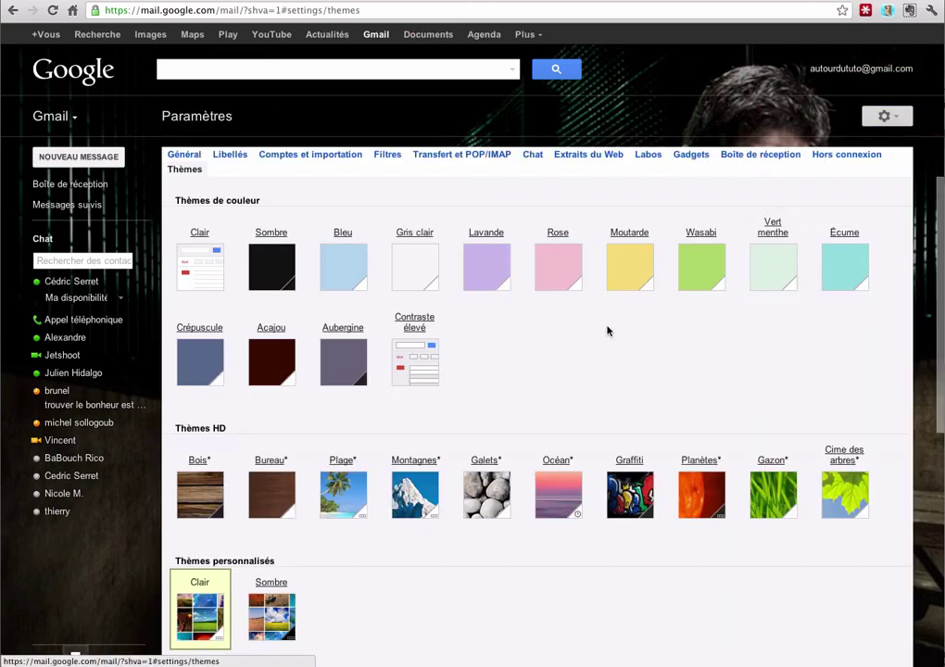
scroll(269, 436, down, 3)
scroll(237, 431, up, 3)
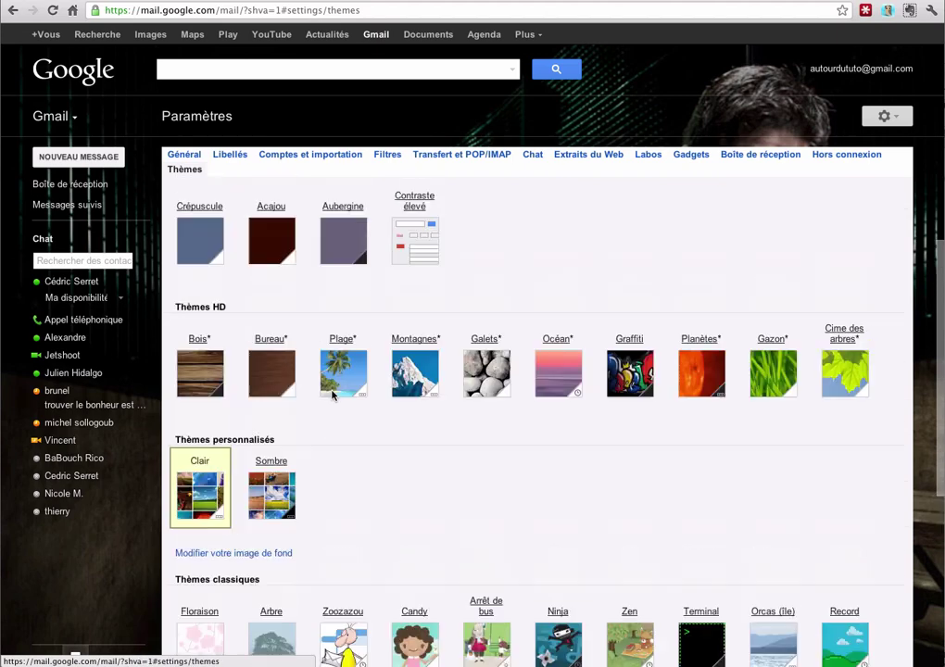
click(205, 275)
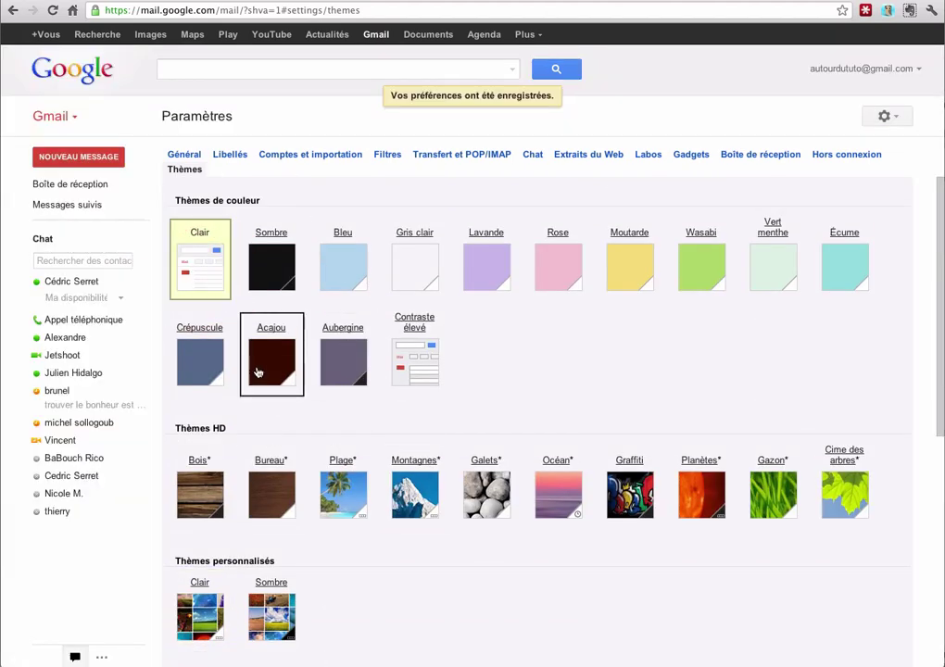
click(56, 186)
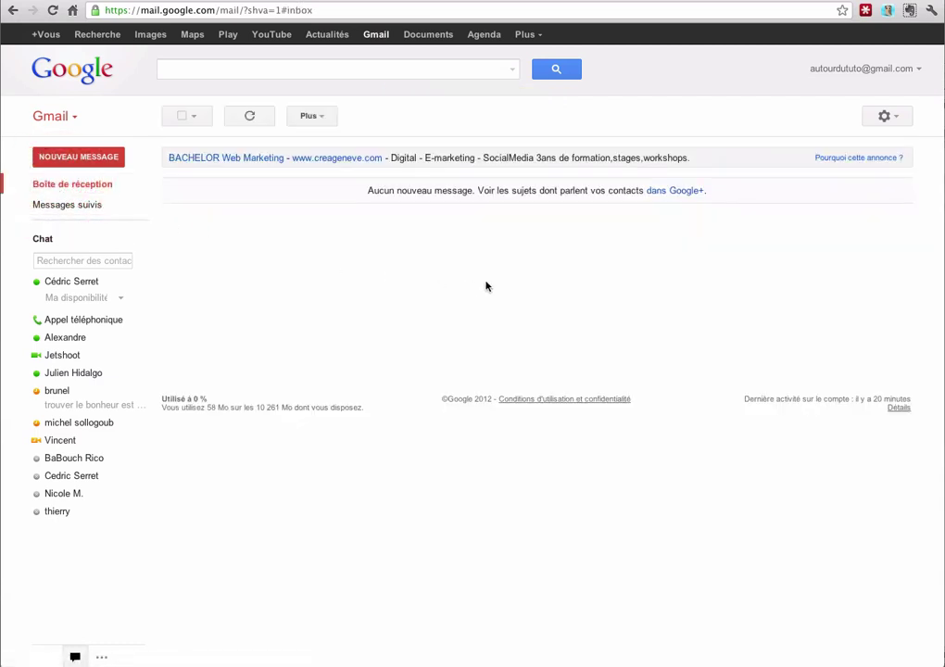